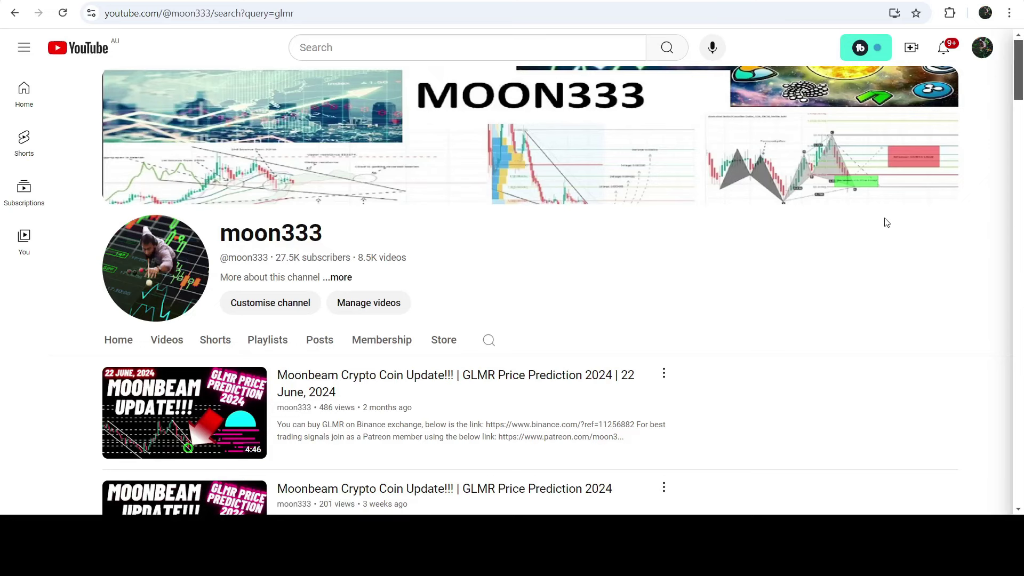
Scroll through the moon333 members-only posts, then return to the July 2024 trade signals Patreon post.
scroll(763, 160, "down", 2)
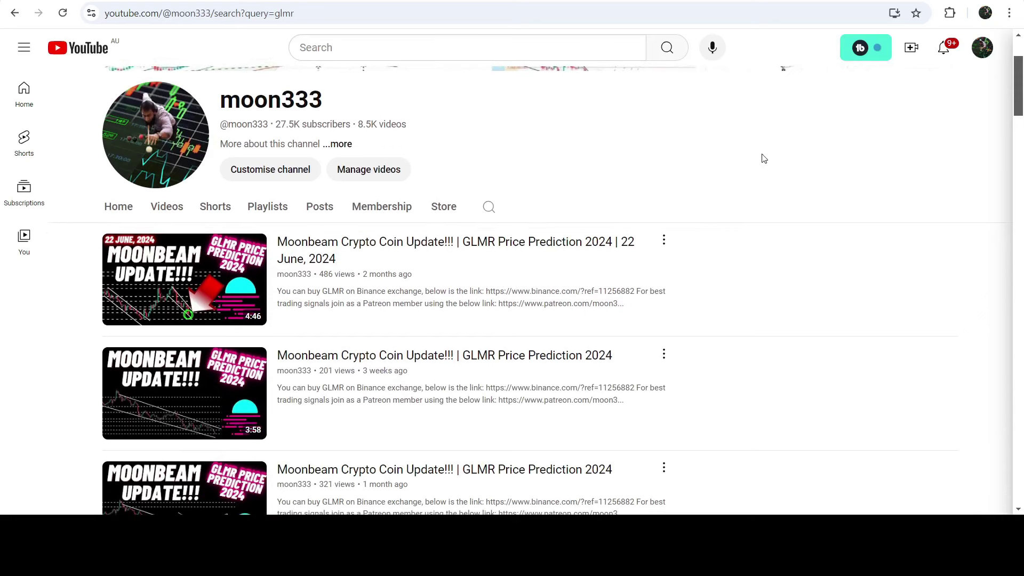
scroll(763, 158, "down", 1)
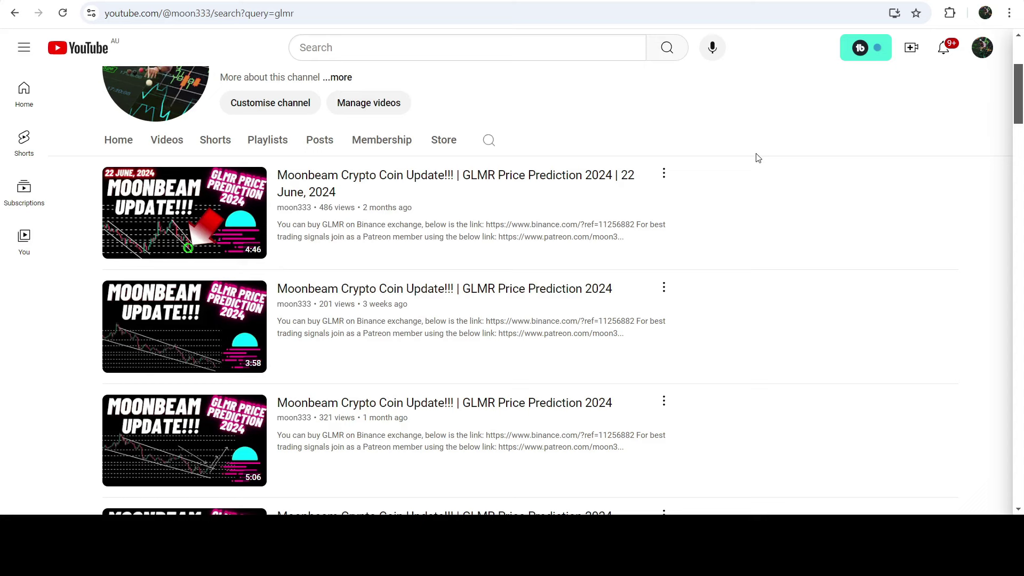
scroll(758, 157, "down", 1)
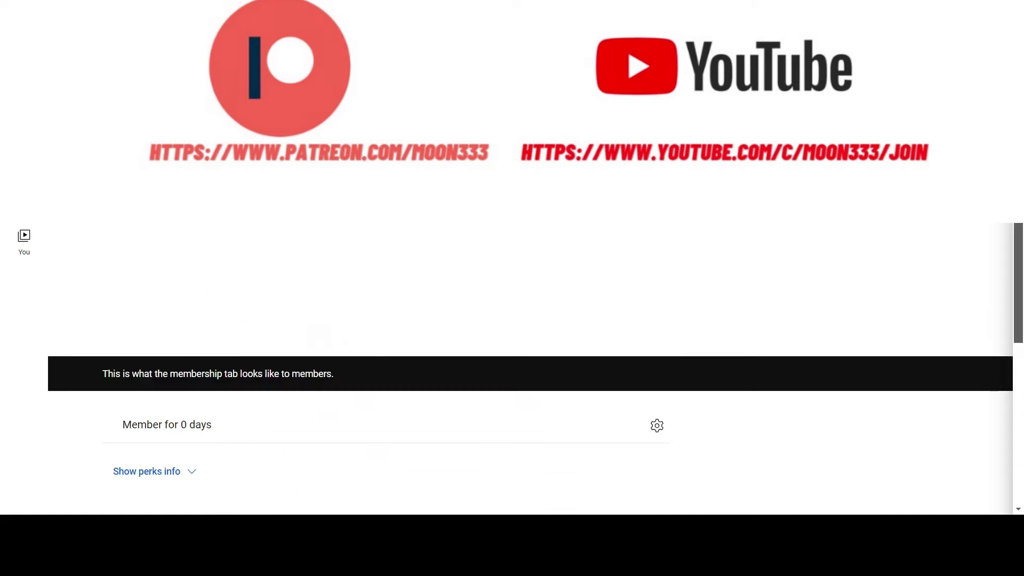
scroll(1022, 425, "down", 10)
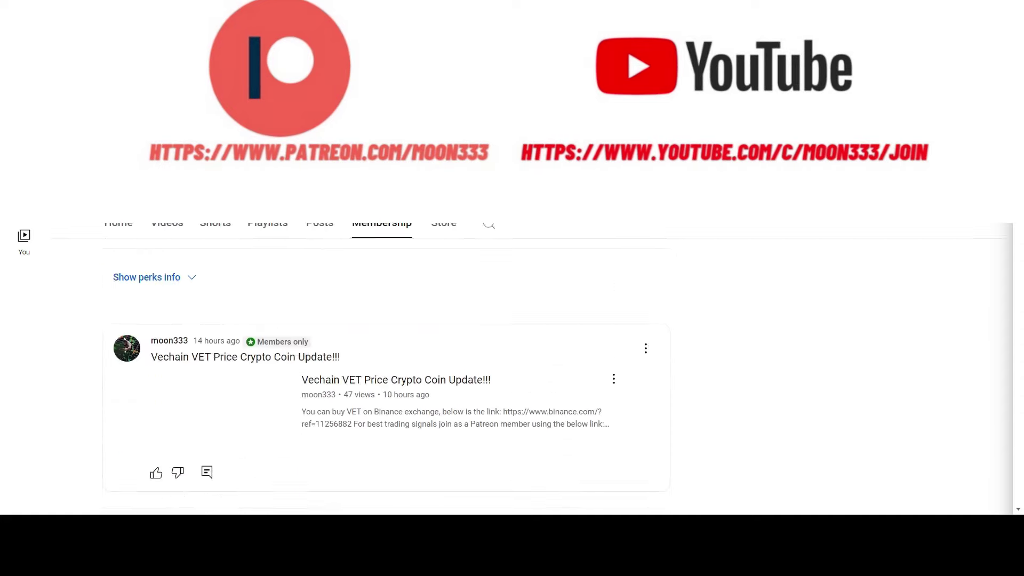
scroll(1022, 425, "down", 15)
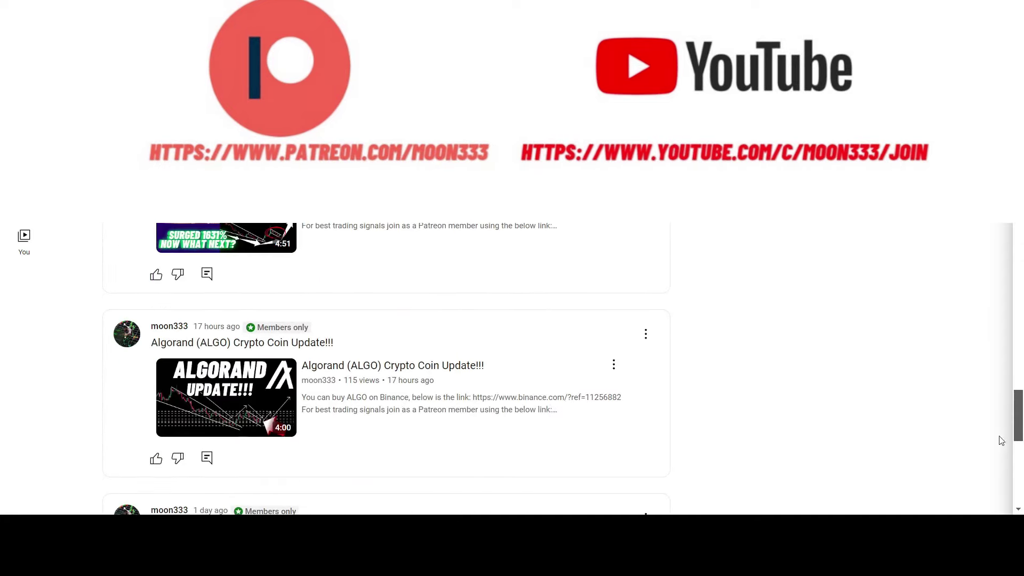
scroll(1019, 474, "down", 1)
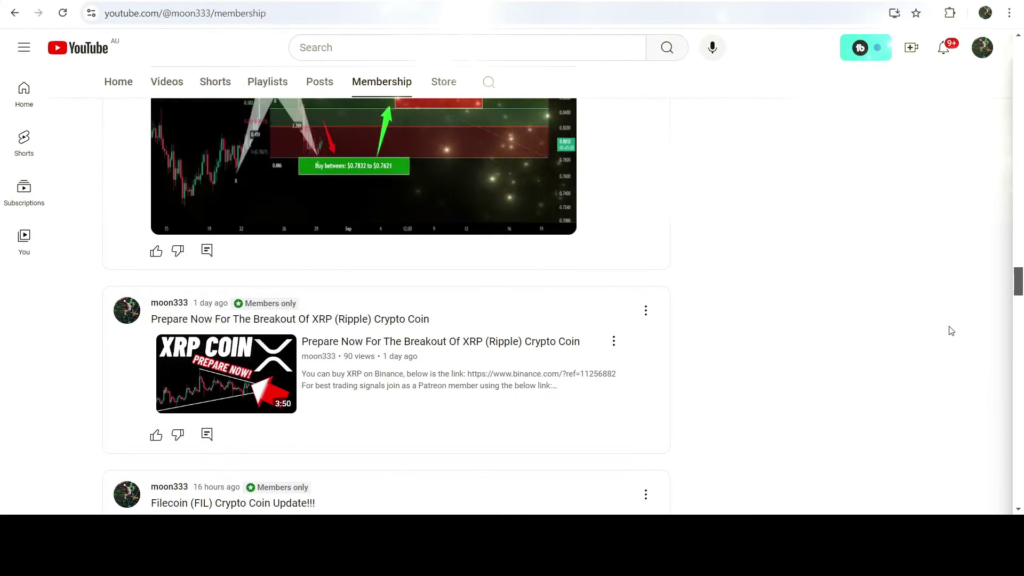
scroll(951, 330, "down", 15)
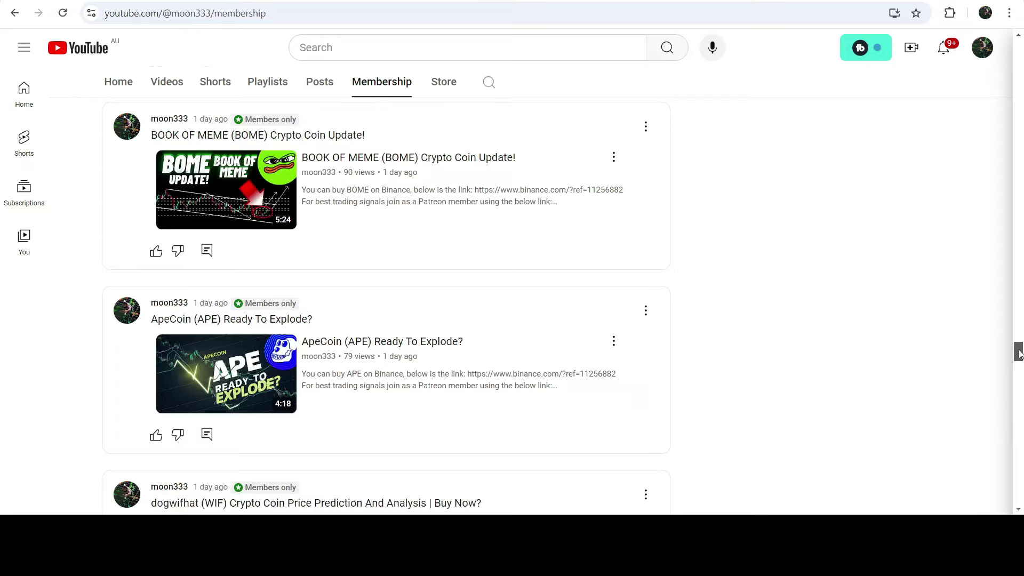
left_click_drag(1018, 353, 1021, 433)
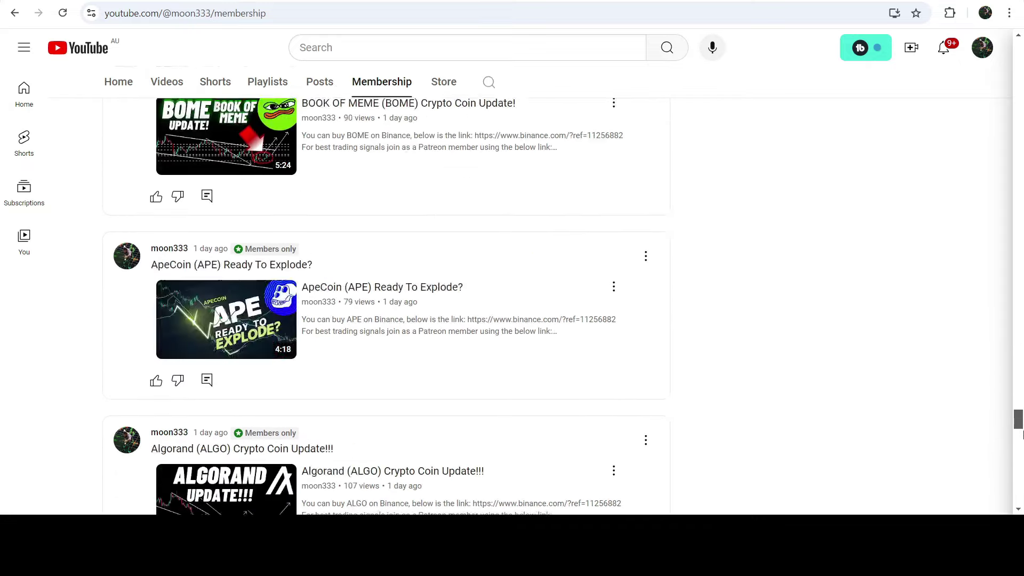
key("alt+Left")
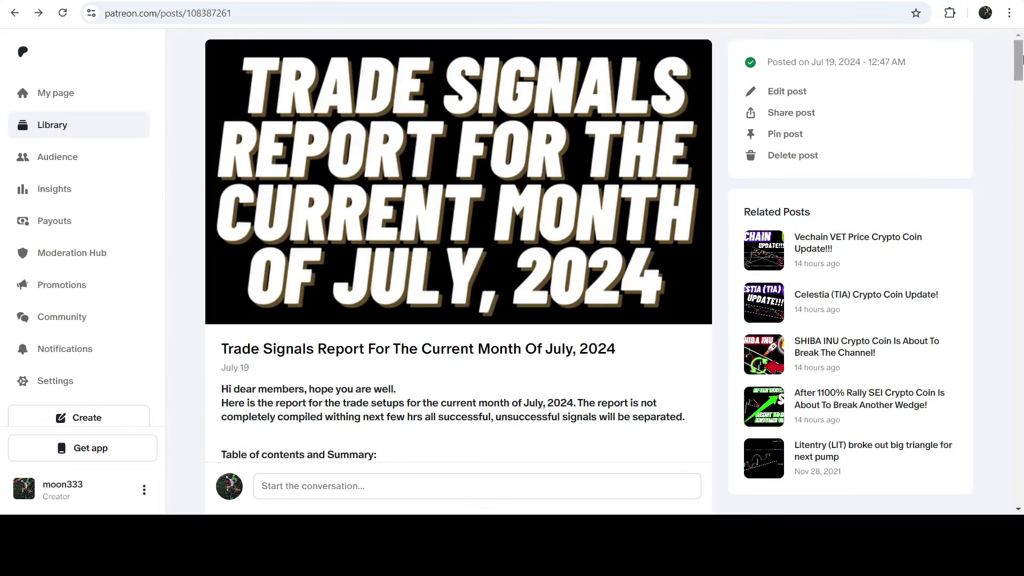
Scroll the Patreon post and follow the TradingView link for the Tensor (TNSR) 12% pump idea.
left_click_drag(1021, 58, 1006, 173)
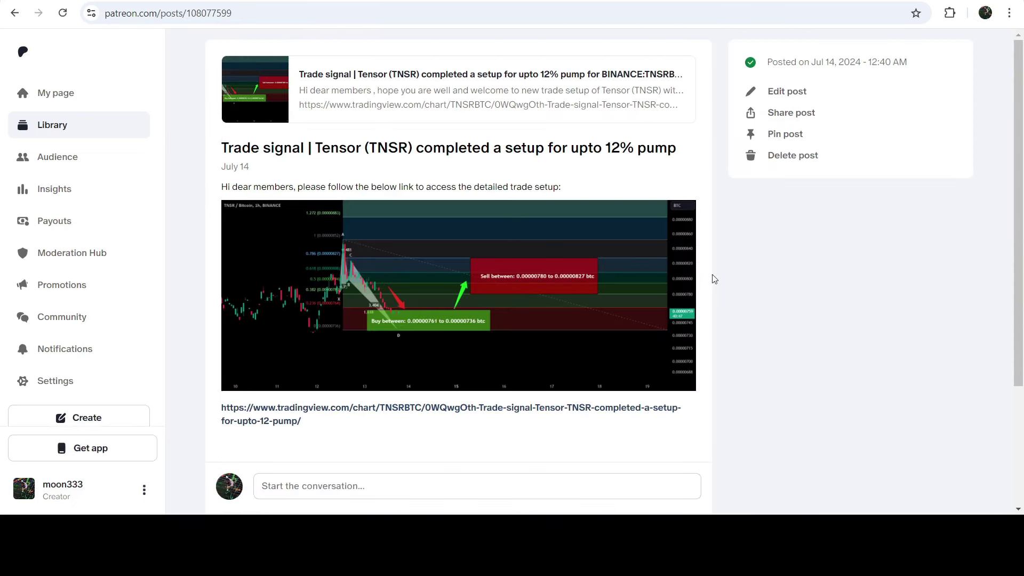
left_click(606, 105)
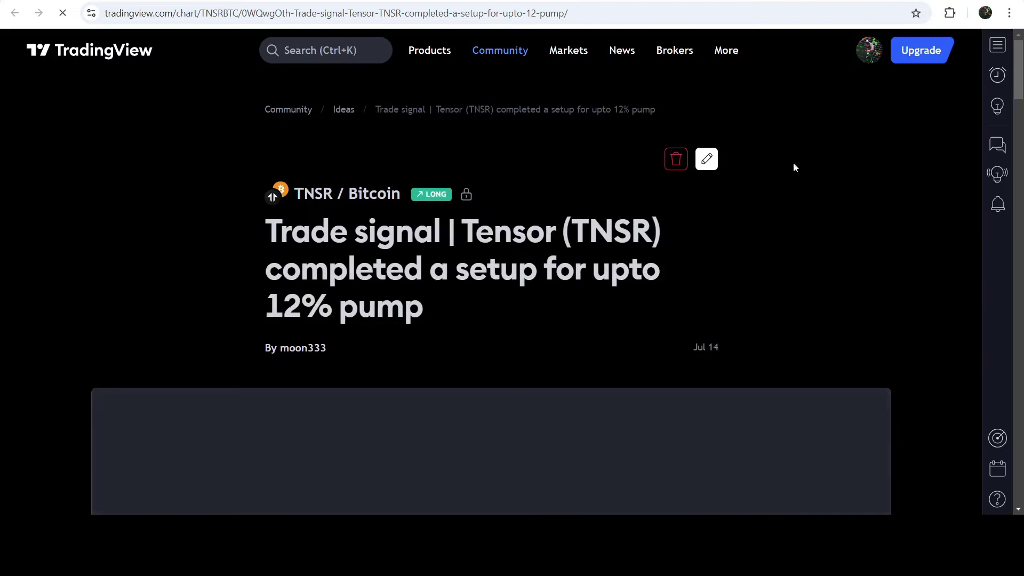
Highlight the Buy, Sell and Stop loss lines in the TNSR idea's description.
scroll(739, 229, "down", 2)
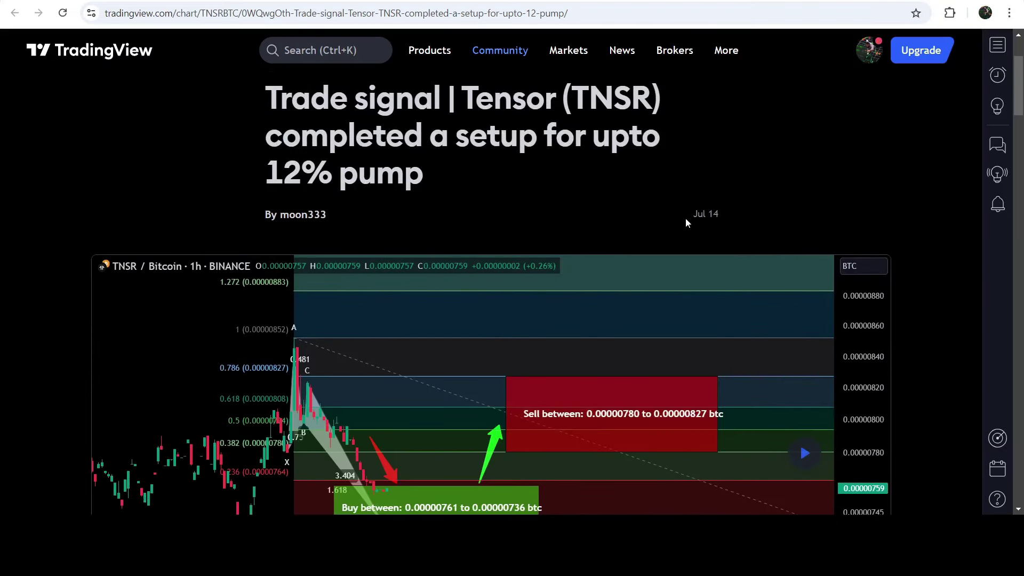
left_click(787, 215)
left_click_drag(1020, 100, 1021, 214)
left_click_drag(298, 231, 577, 234)
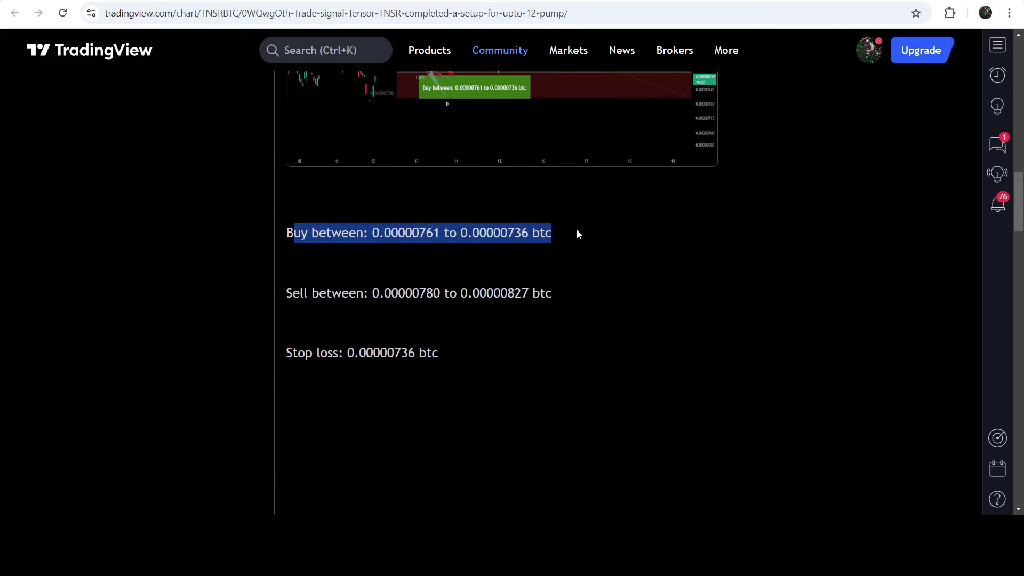
left_click_drag(319, 295, 572, 299)
left_click_drag(326, 355, 695, 357)
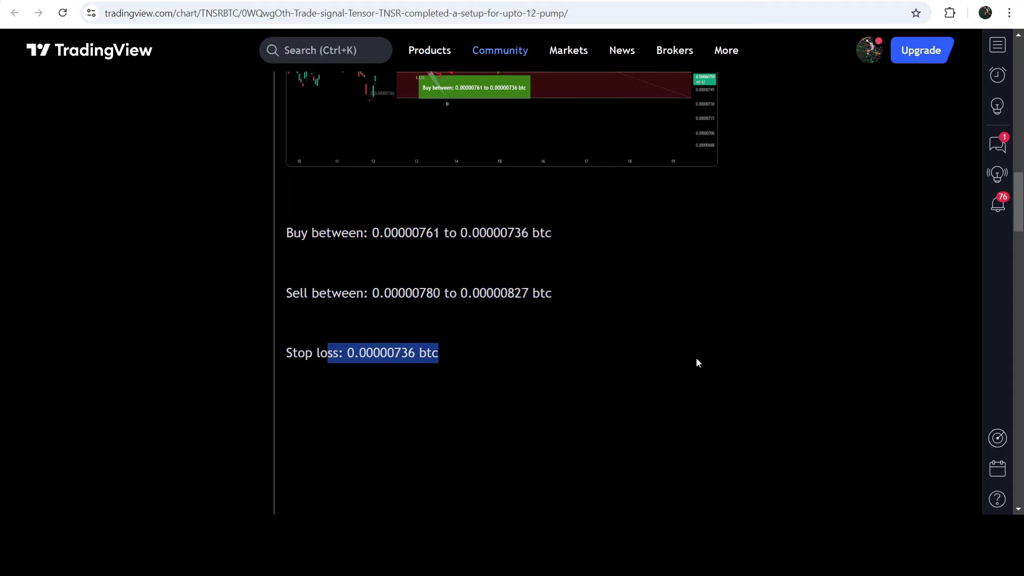
Load the price bars from after the idea's publication onto the TNSR/Bitcoin chart.
left_click(730, 364)
scroll(501, 267, "up", 15)
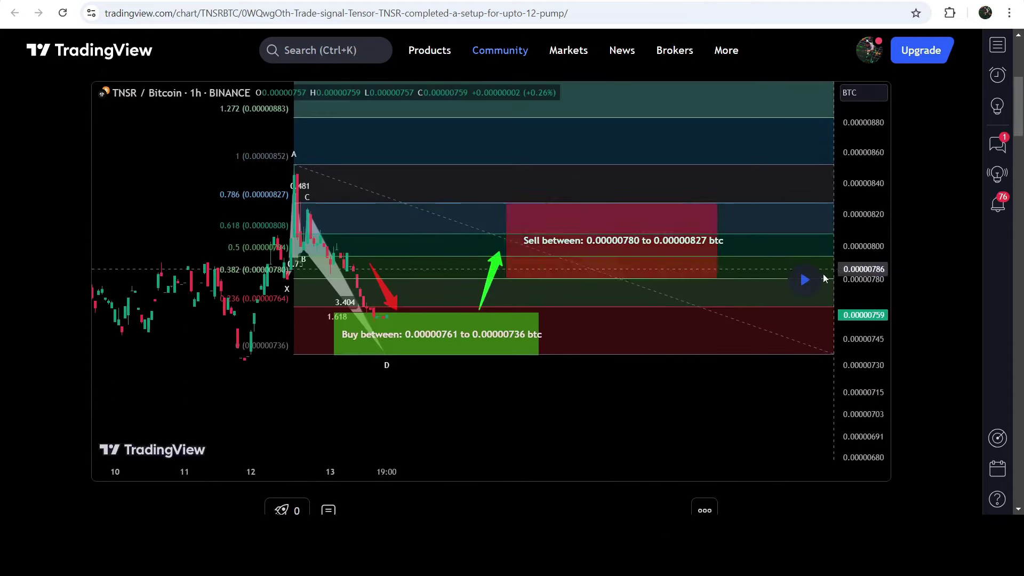
left_click(804, 281)
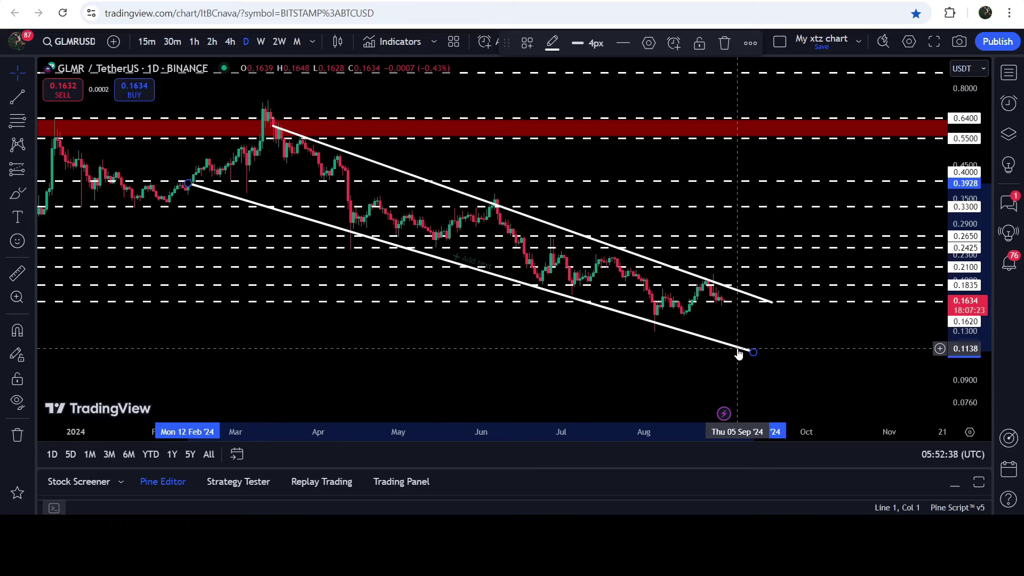
Sketch a freehand path along GLMR price action, undo it, and switch the chart to 1W.
left_click(16, 197)
mouse_move(192, 193)
left_mouse_down()
mouse_move(320, 152)
mouse_move(382, 235)
mouse_move(488, 202)
mouse_move(542, 290)
mouse_move(634, 267)
mouse_move(661, 319)
mouse_move(720, 288)
mouse_move(788, 315)
mouse_move(868, 269)
mouse_move(888, 238)
left_mouse_up()
mouse_move(850, 260)
left_mouse_down()
mouse_move(886, 231)
mouse_move(894, 277)
left_mouse_up()
key("ctrl+z")
key("ctrl+z")
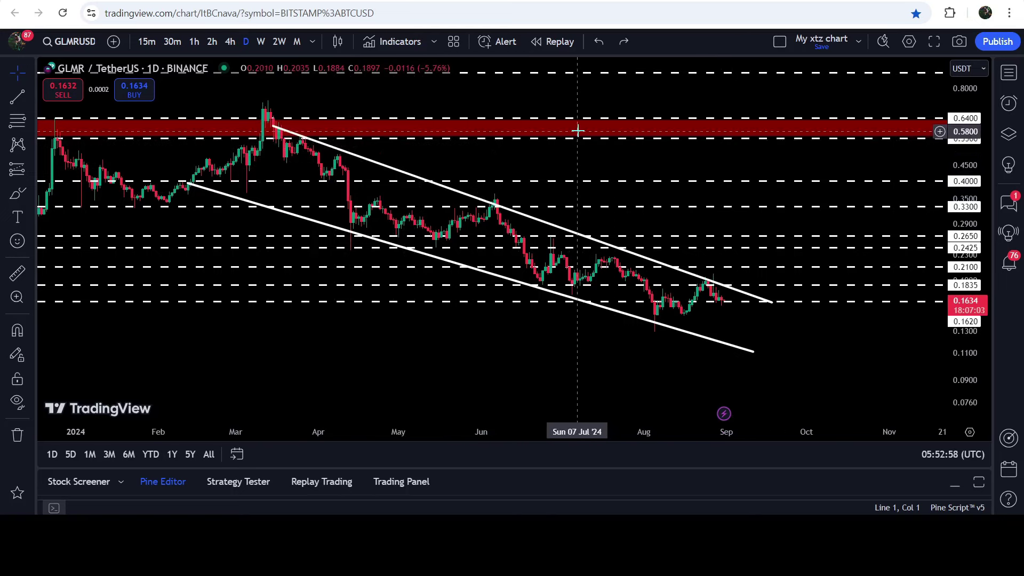
left_click(261, 41)
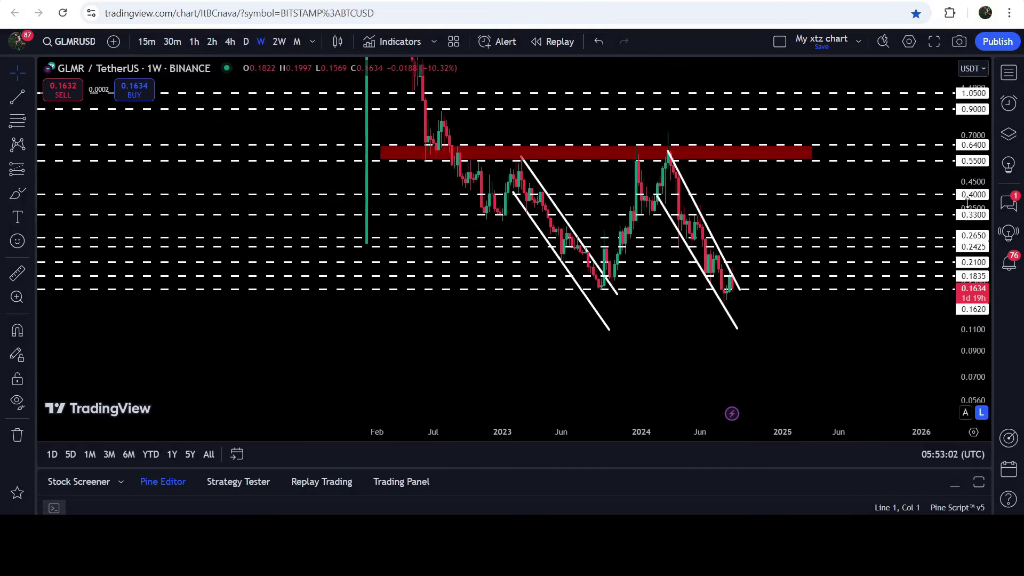
left_click_drag(663, 142, 429, 165)
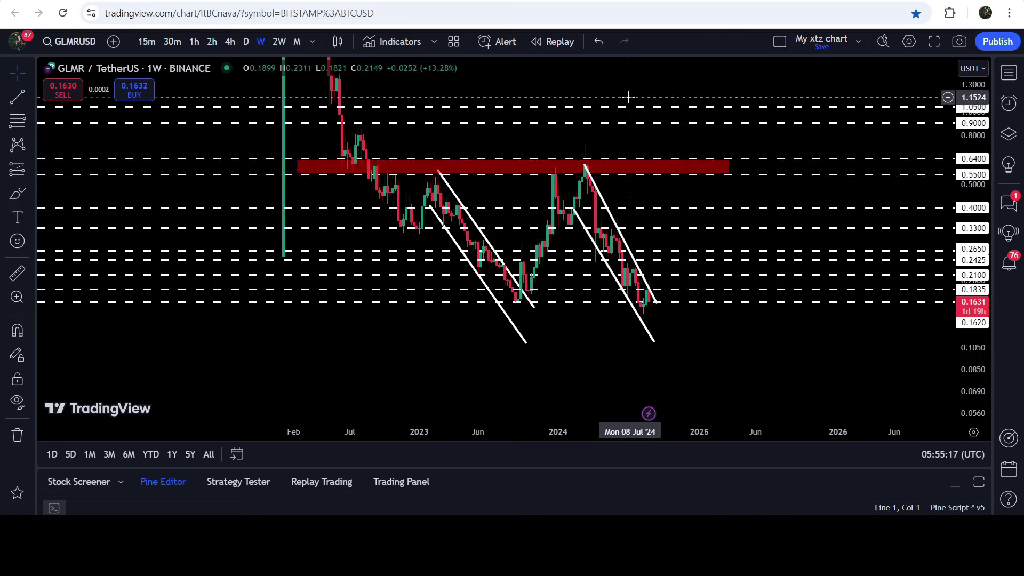
Return to the YouTube tab and scroll past members-only posts like the Hedera (HBAR) and FET videos.
key("ctrl+Tab")
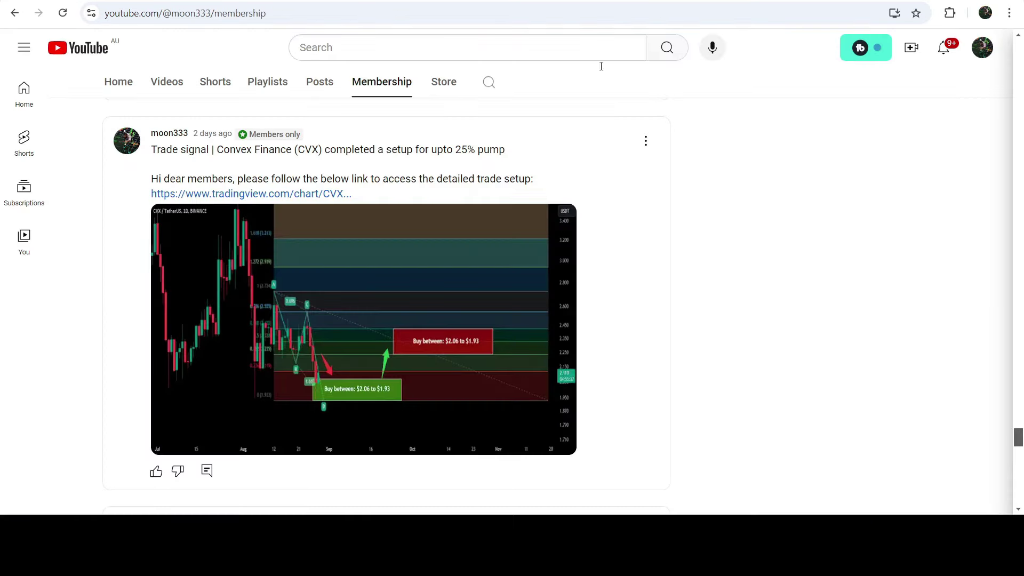
scroll(869, 231, "down", 7)
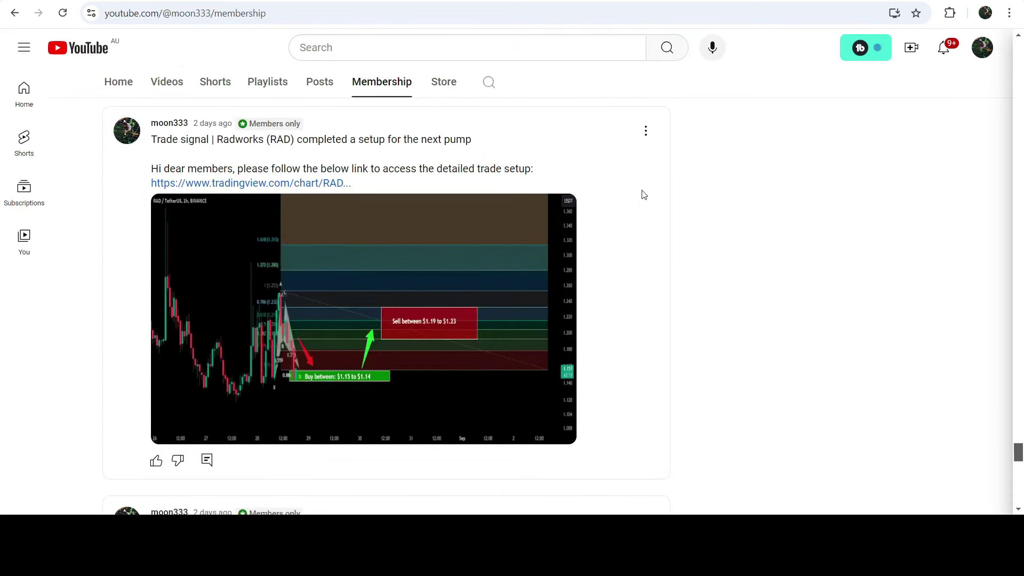
scroll(687, 200, "down", 15)
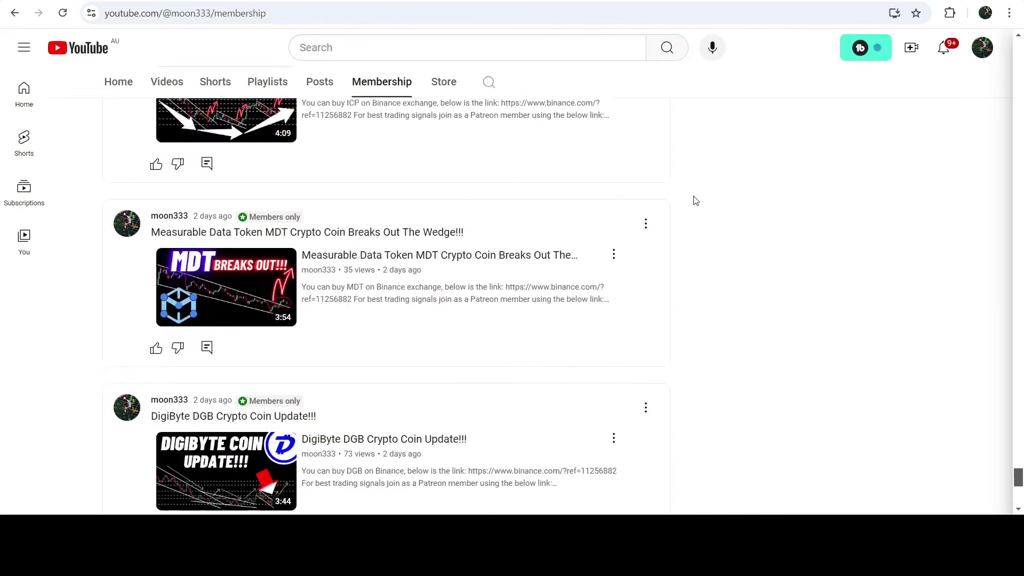
scroll(693, 199, "down", 6)
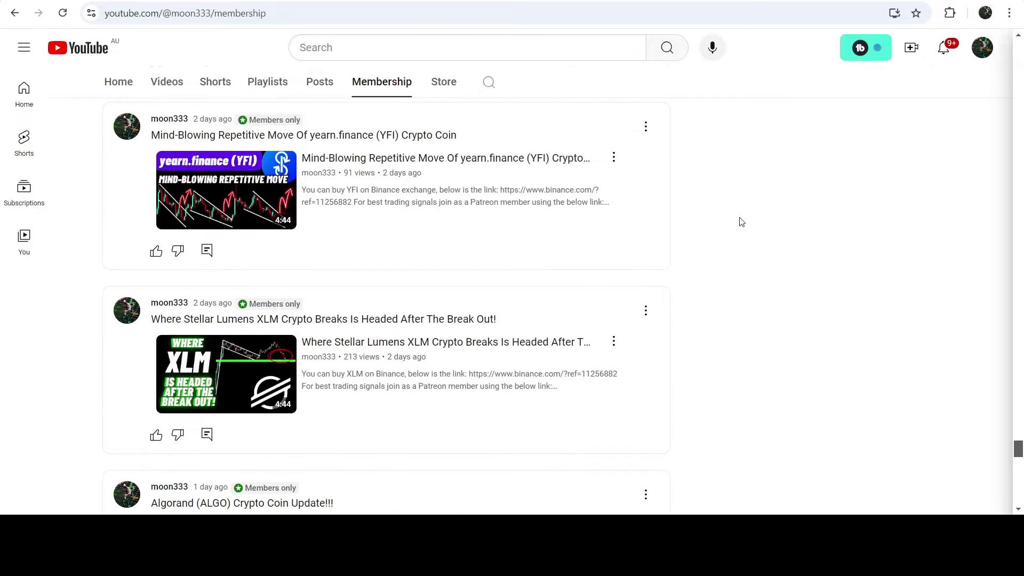
scroll(738, 219, "down", 6)
scroll(760, 229, "down", 15)
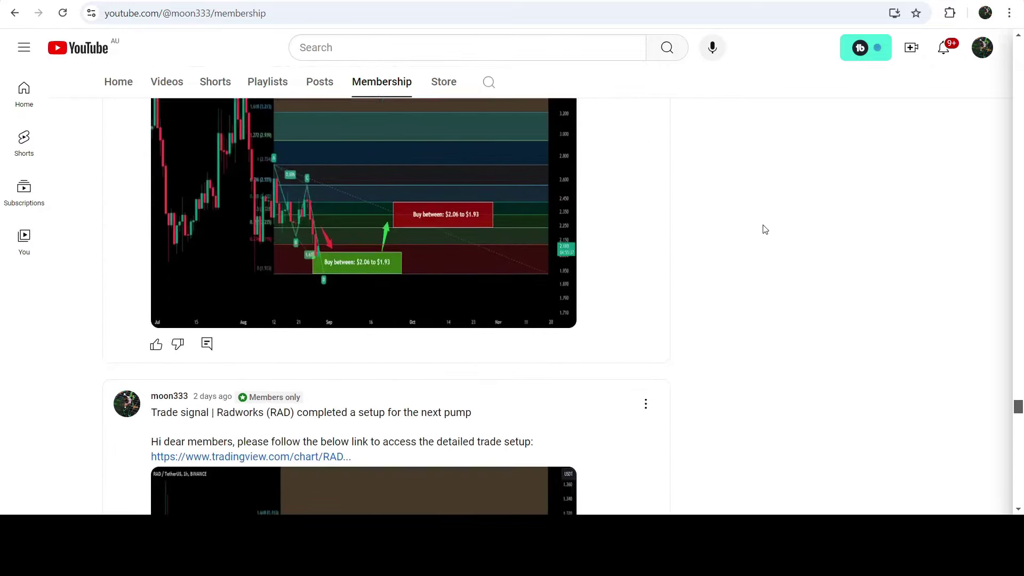
scroll(764, 229, "down", 15)
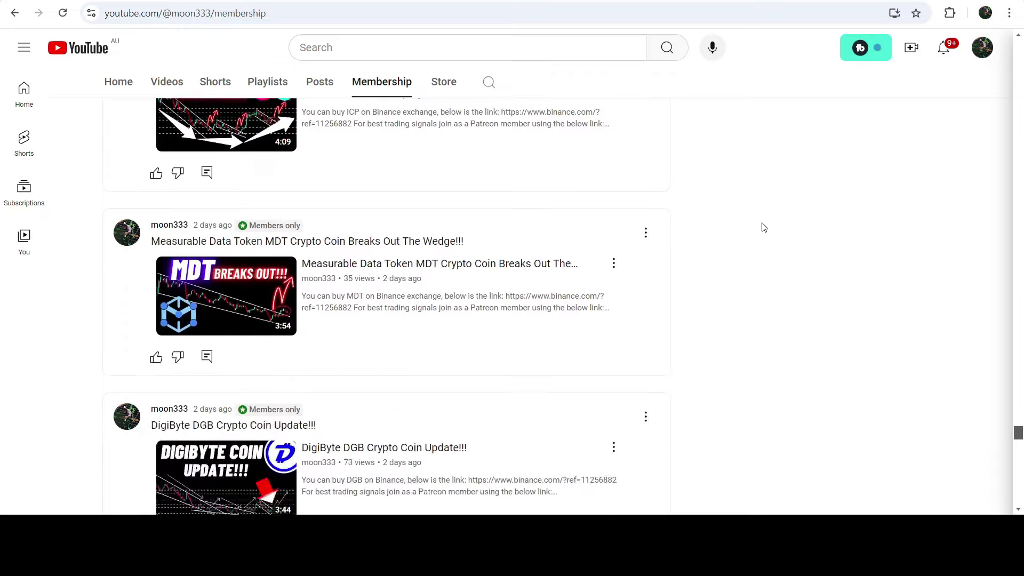
scroll(763, 228, "down", 12)
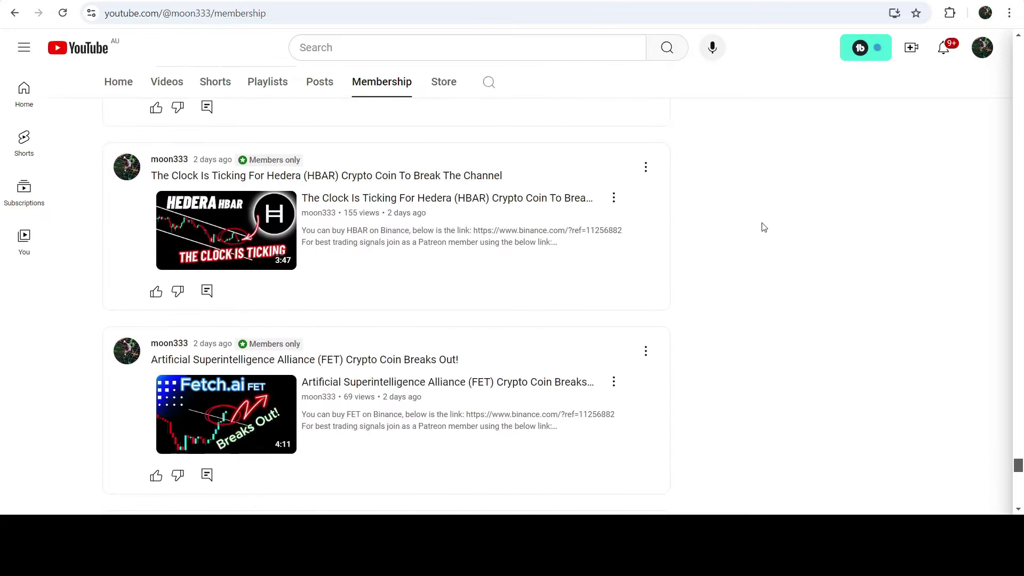